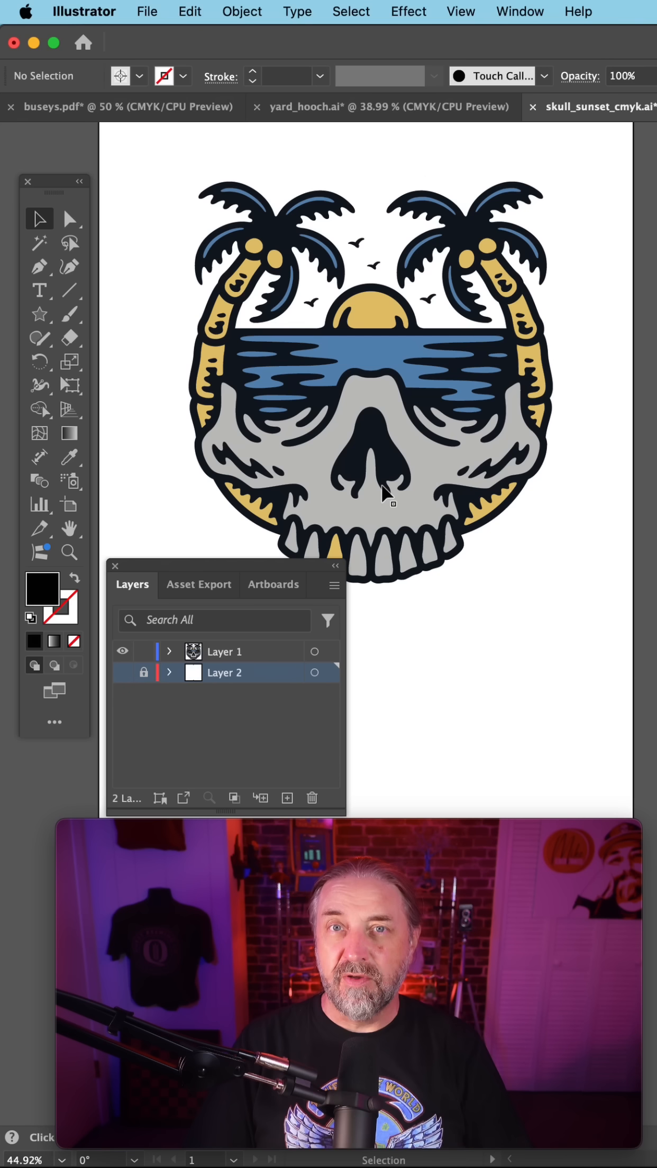
# Step: Duplicate Layer 1, select all blue-filled shapes via Select Same Fill Color and move them to new Layer 4
pyautogui.press('a')
pyautogui.click(256, 652)
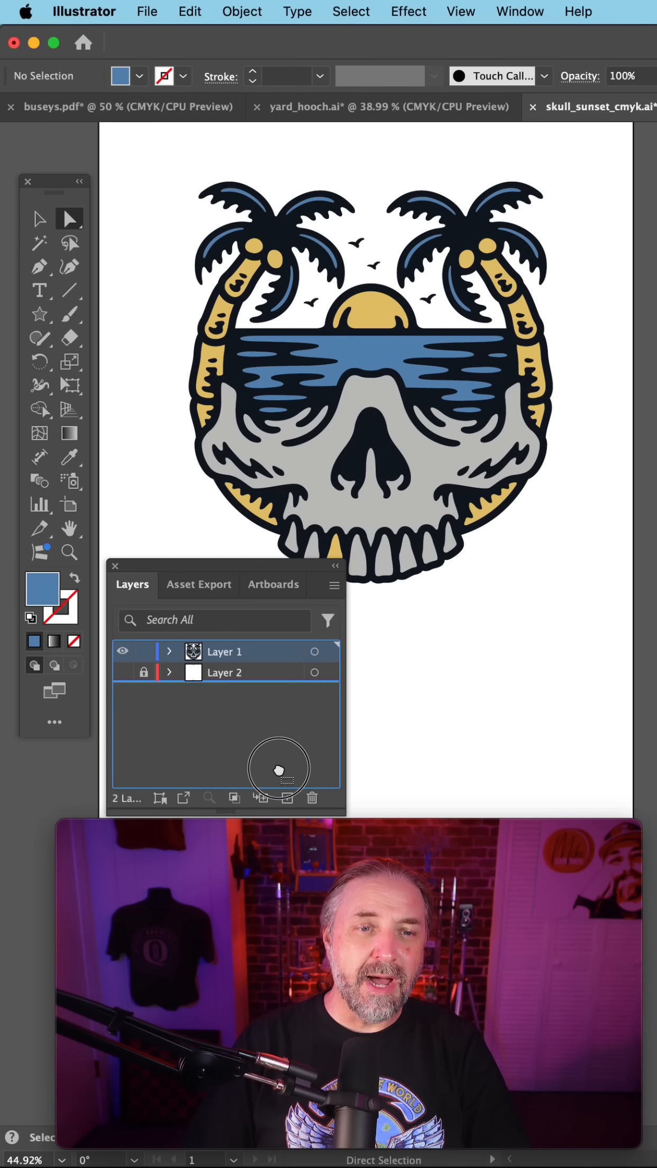
pyautogui.moveTo(286, 797); pyautogui.dragTo(285, 798)
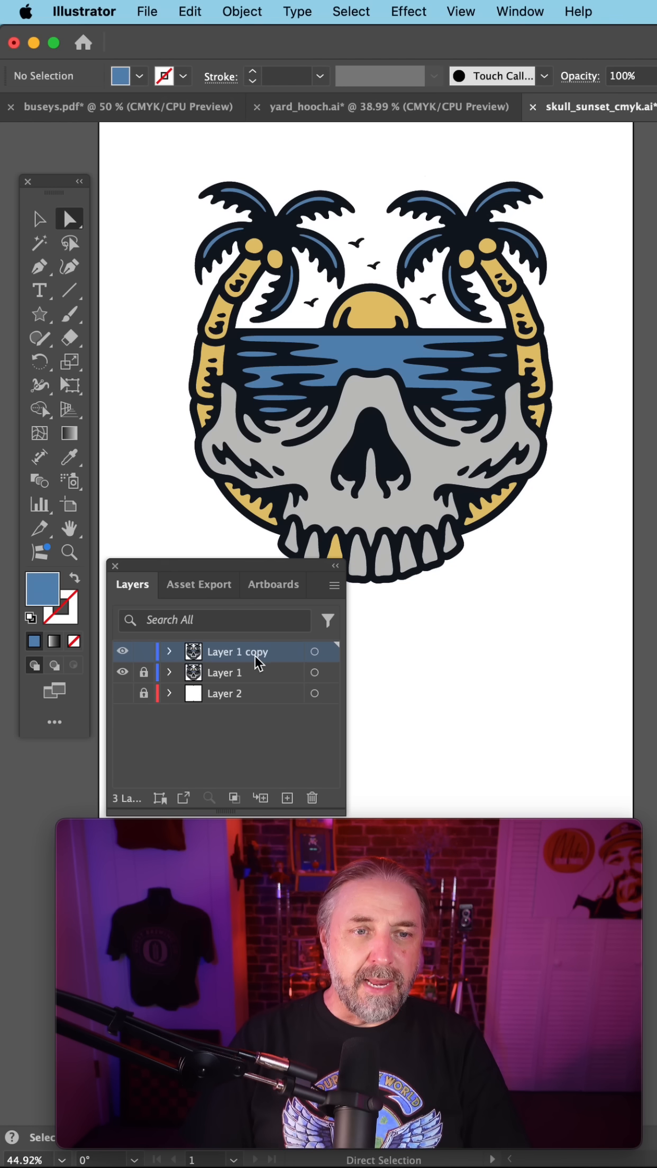
pyautogui.click(375, 359)
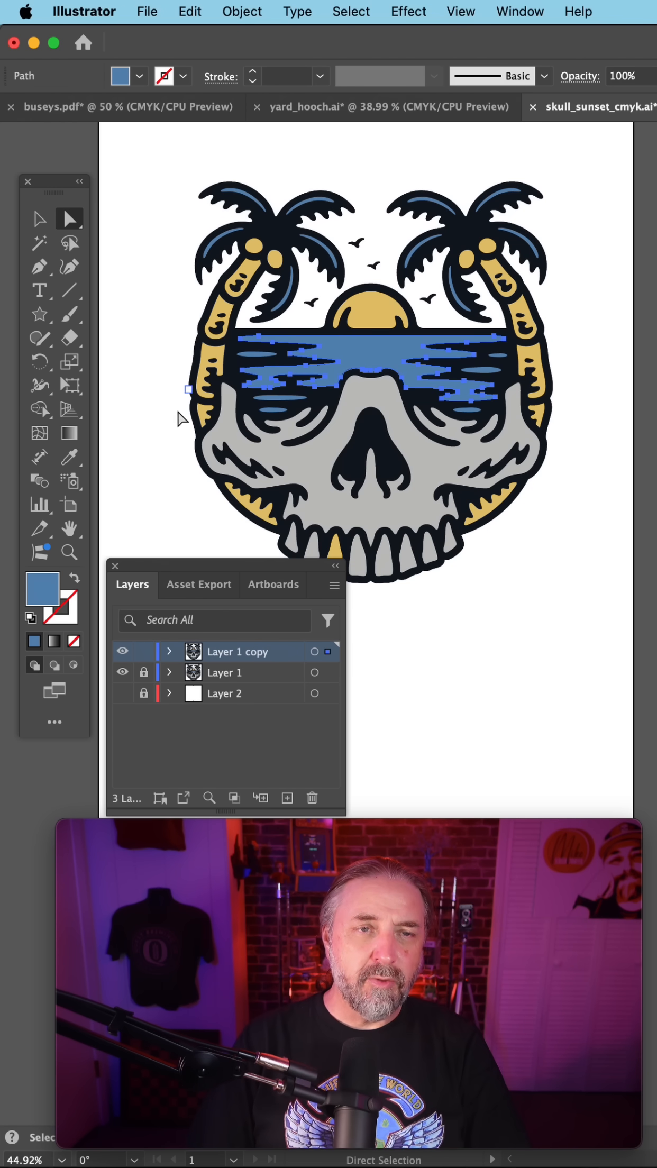
pyautogui.click(351, 11)
pyautogui.moveTo(349, 215)
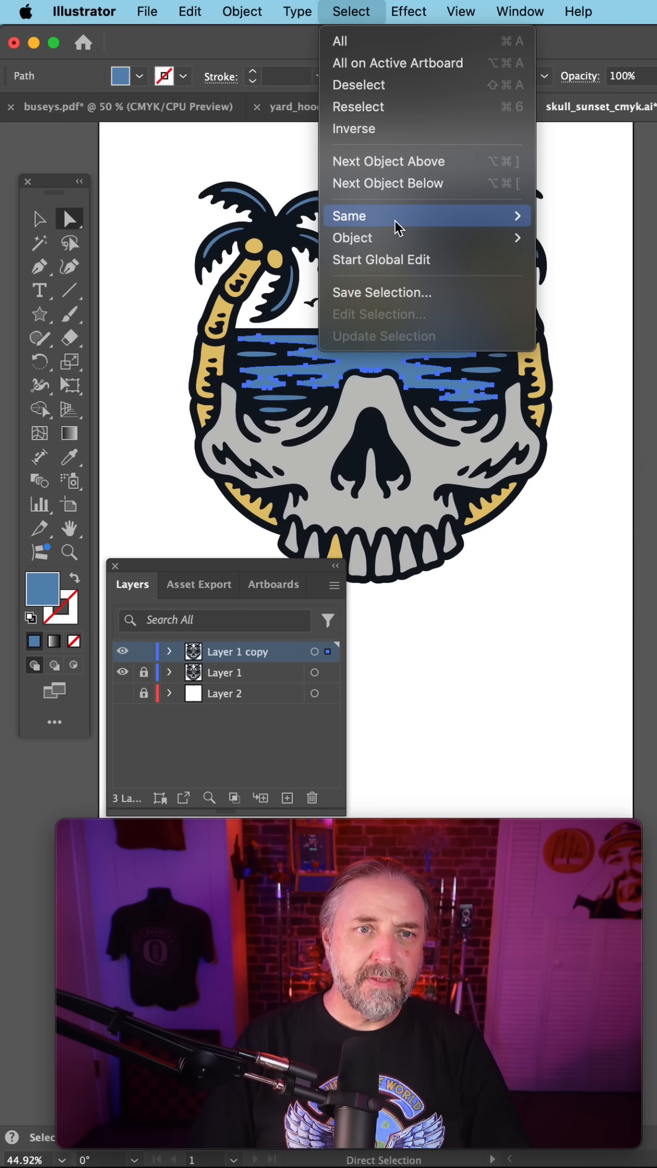
pyautogui.click(593, 303)
pyautogui.click(287, 797)
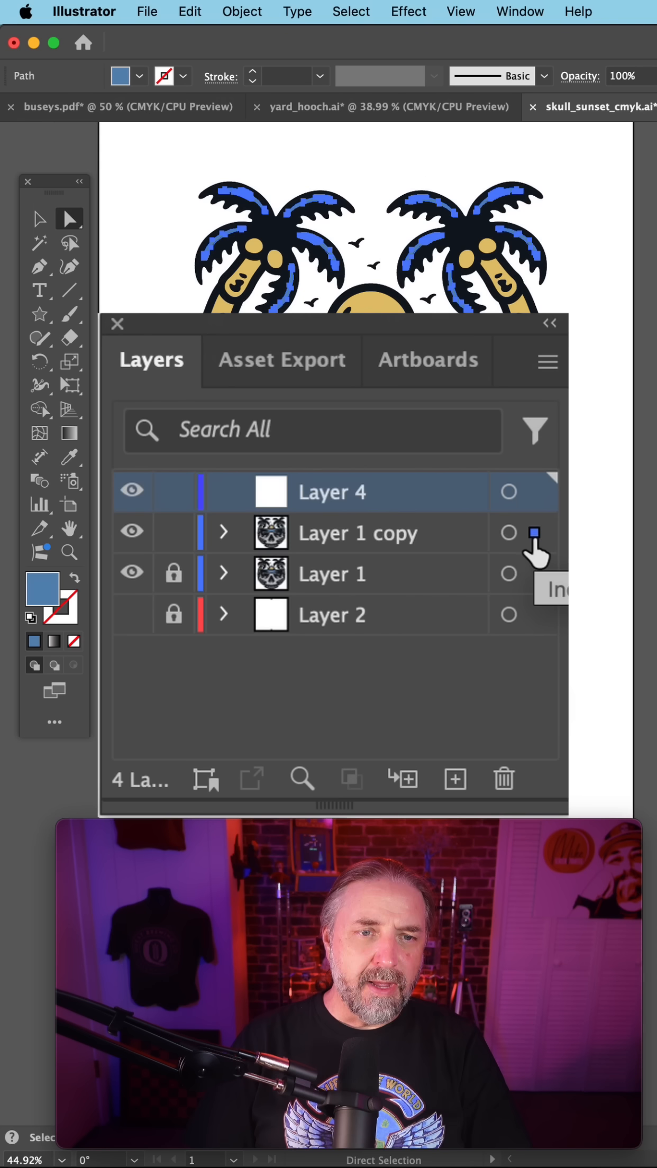
pyautogui.moveTo(534, 535); pyautogui.dragTo(535, 491)
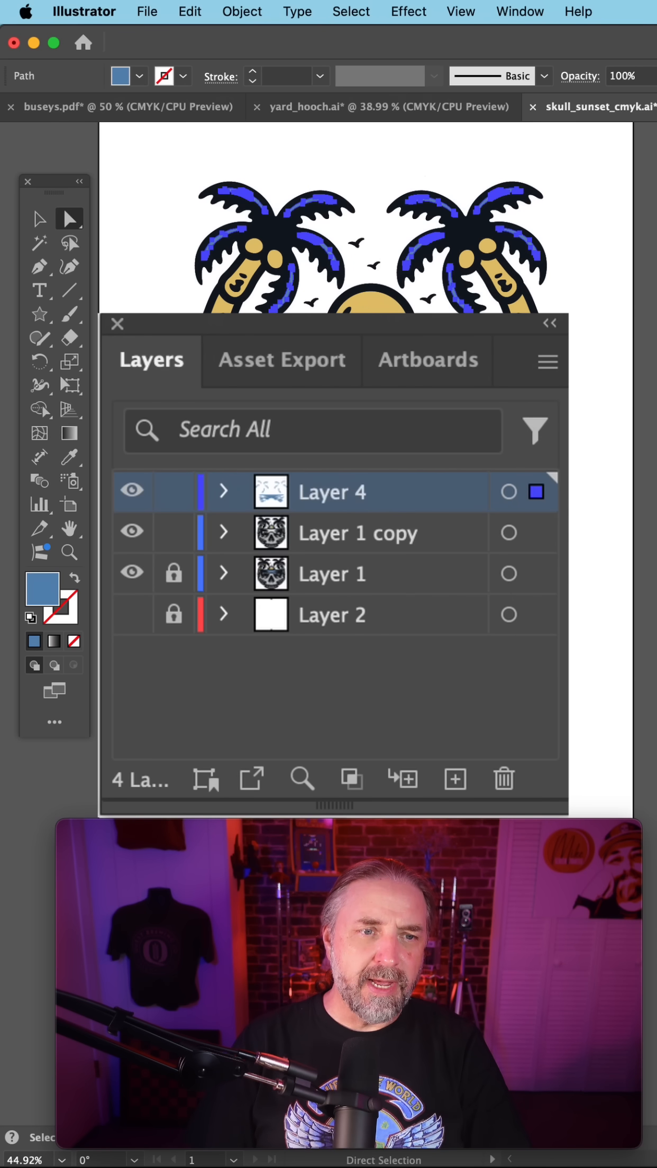
pyautogui.click(131, 492)
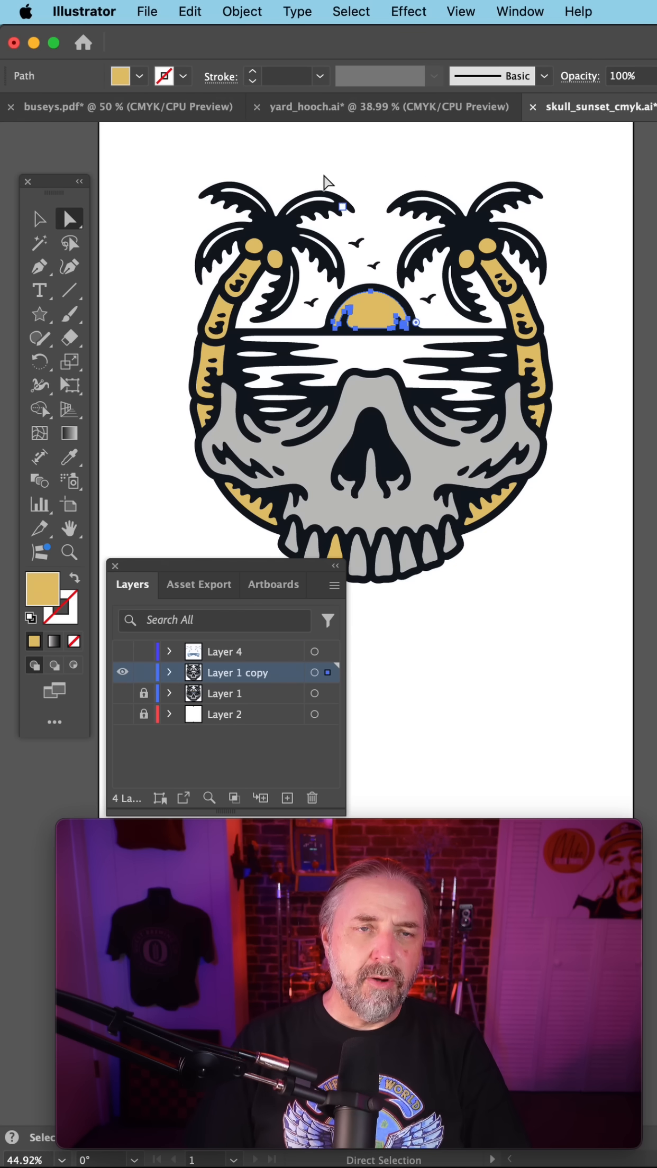
# Step: Select all yellow-filled shapes and move them onto a new Layer 5, then hide it
pyautogui.click(350, 11)
pyautogui.moveTo(349, 215)
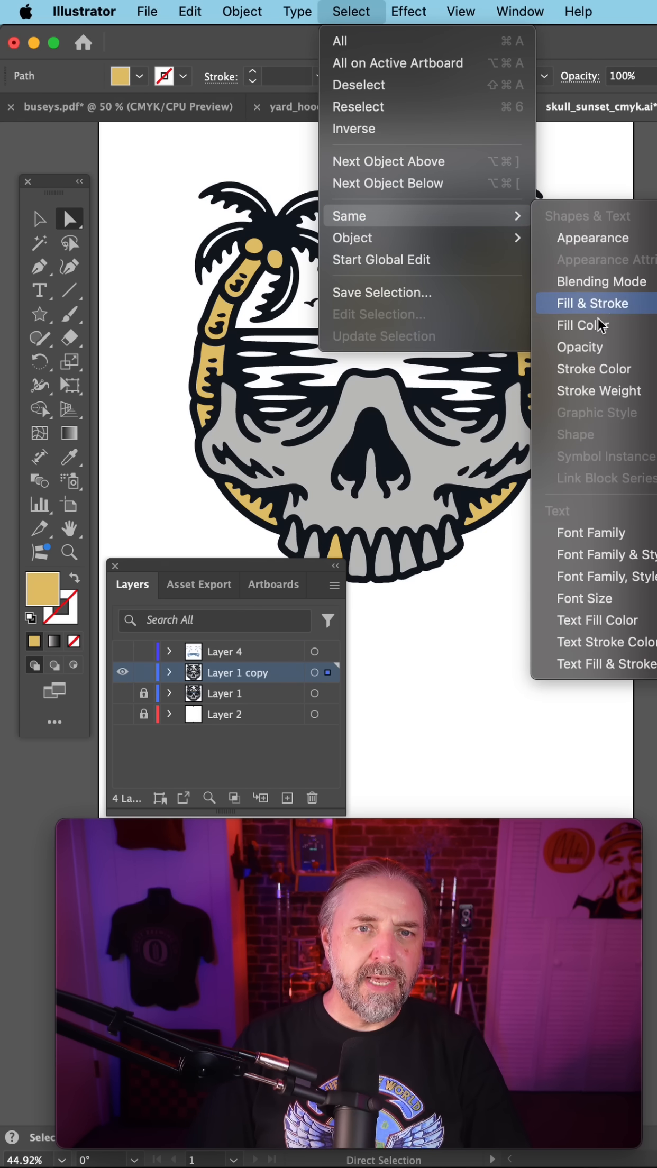
pyautogui.click(592, 332)
pyautogui.click(285, 799)
pyautogui.moveTo(327, 673); pyautogui.dragTo(327, 657)
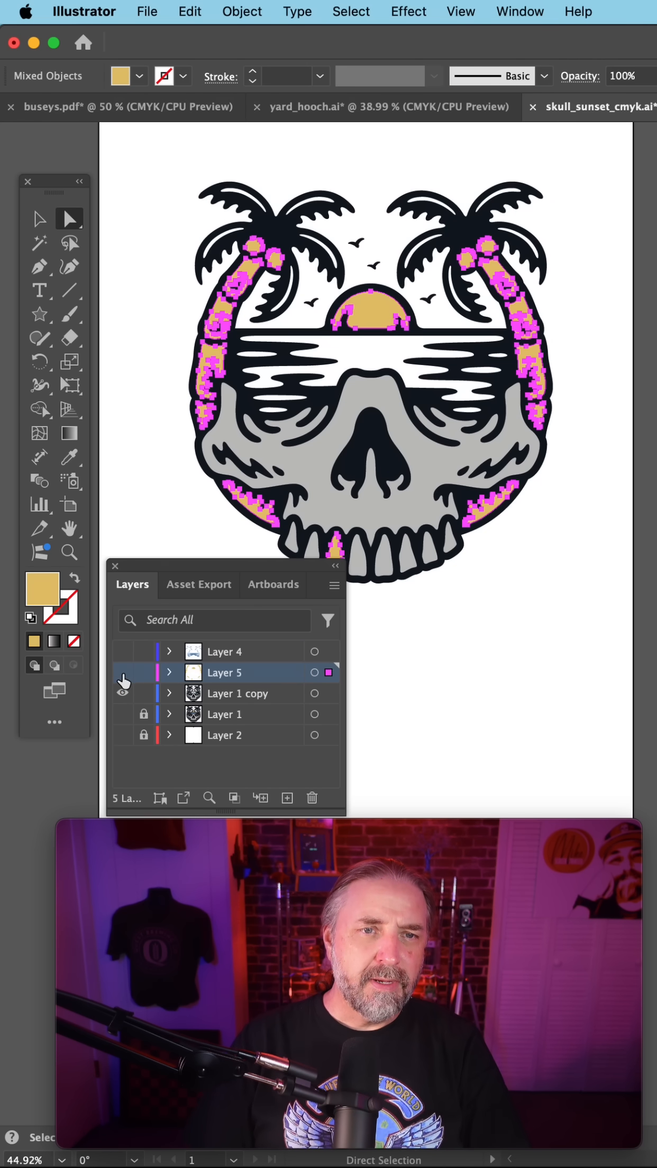
pyautogui.click(511, 712)
# Step: Select all grey-filled skull shapes and move them onto a new Layer 6
pyautogui.click(411, 429)
pyautogui.click(350, 11)
pyautogui.moveTo(350, 215)
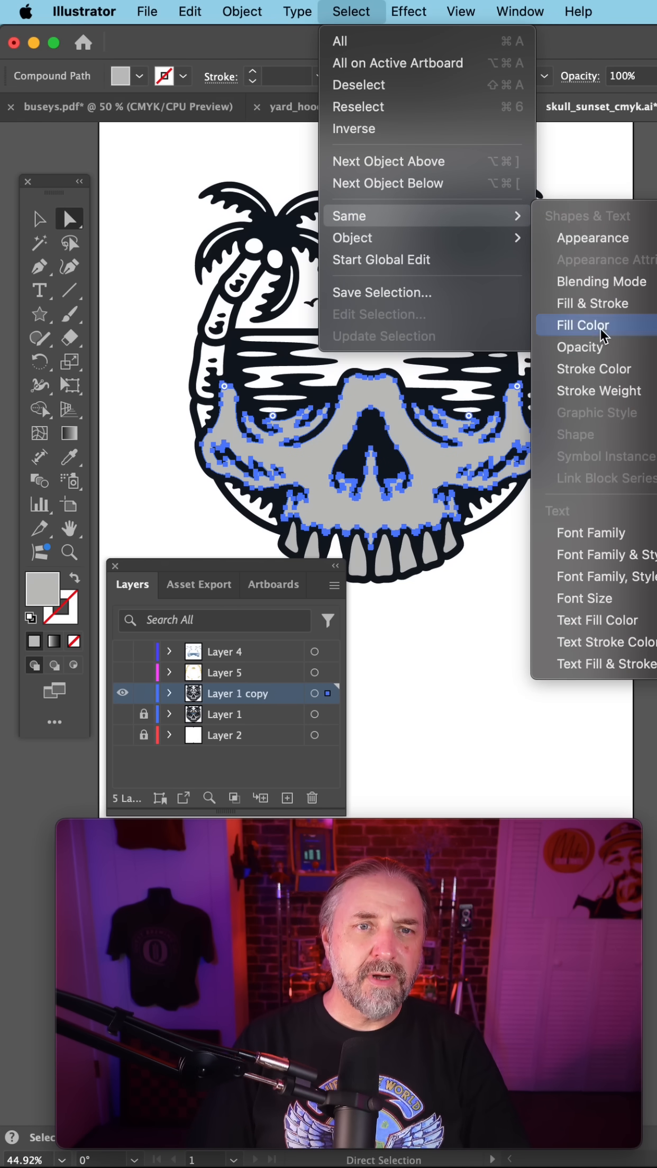
pyautogui.click(600, 328)
pyautogui.click(286, 799)
pyautogui.moveTo(327, 714); pyautogui.dragTo(327, 694)
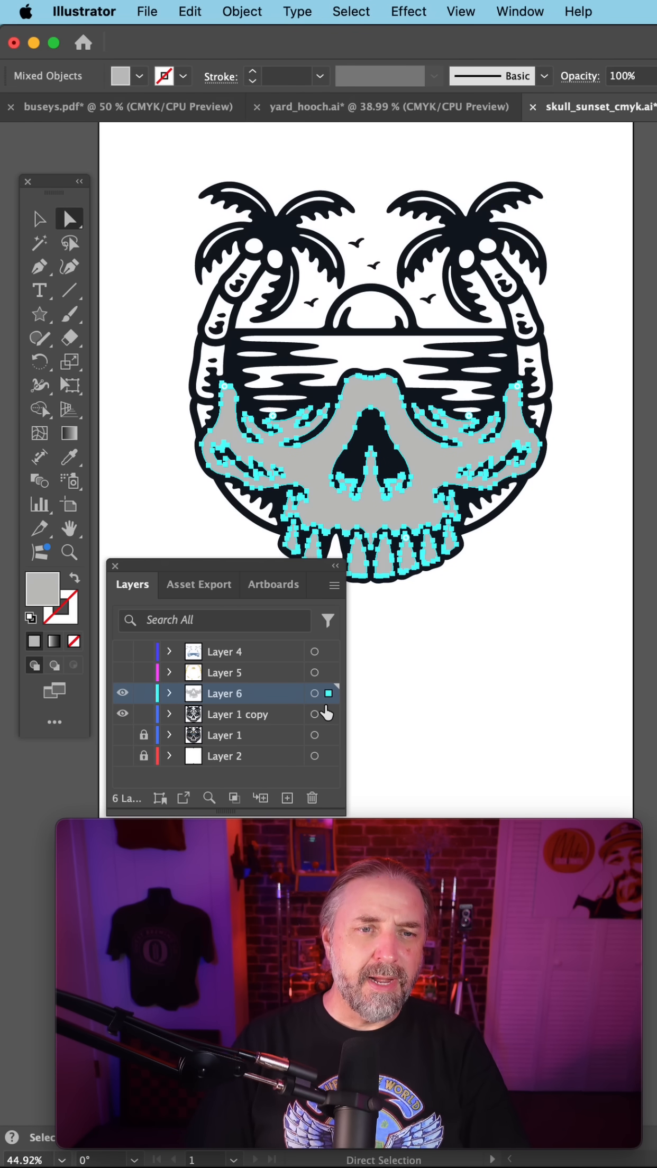
# Step: Show the colour layers again, select all separated artwork and fill it with the [Registration] swatch
pyautogui.click(483, 744)
pyautogui.press('super+a')
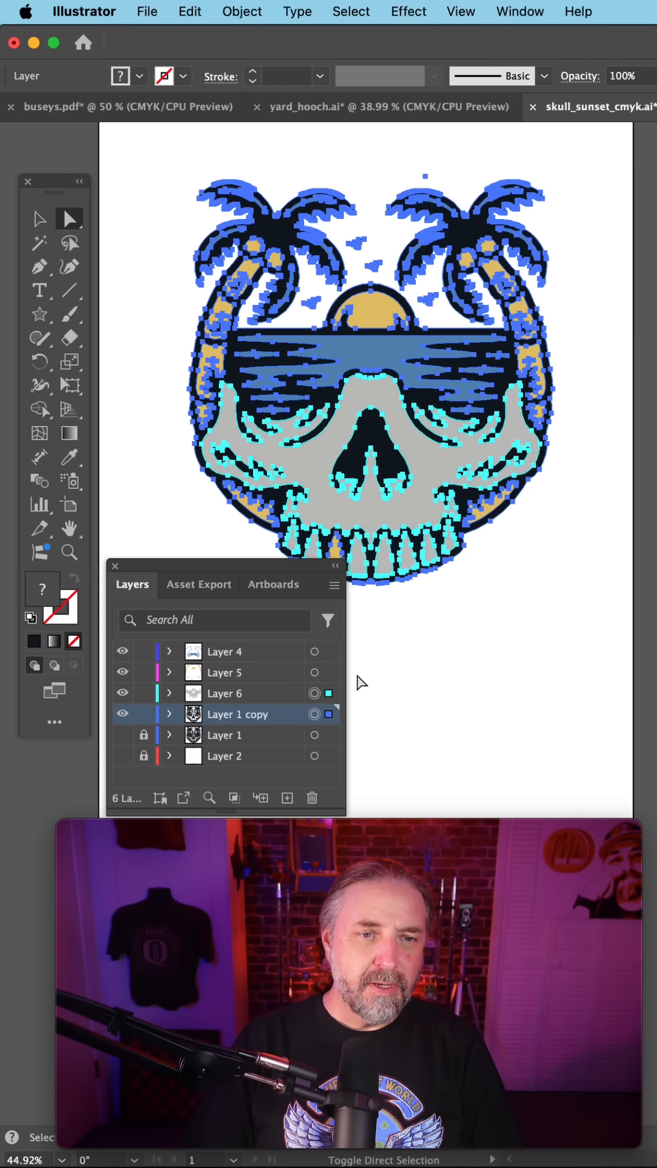
pyautogui.keyDown('shift'); pyautogui.click(315, 654); pyautogui.keyUp('shift')
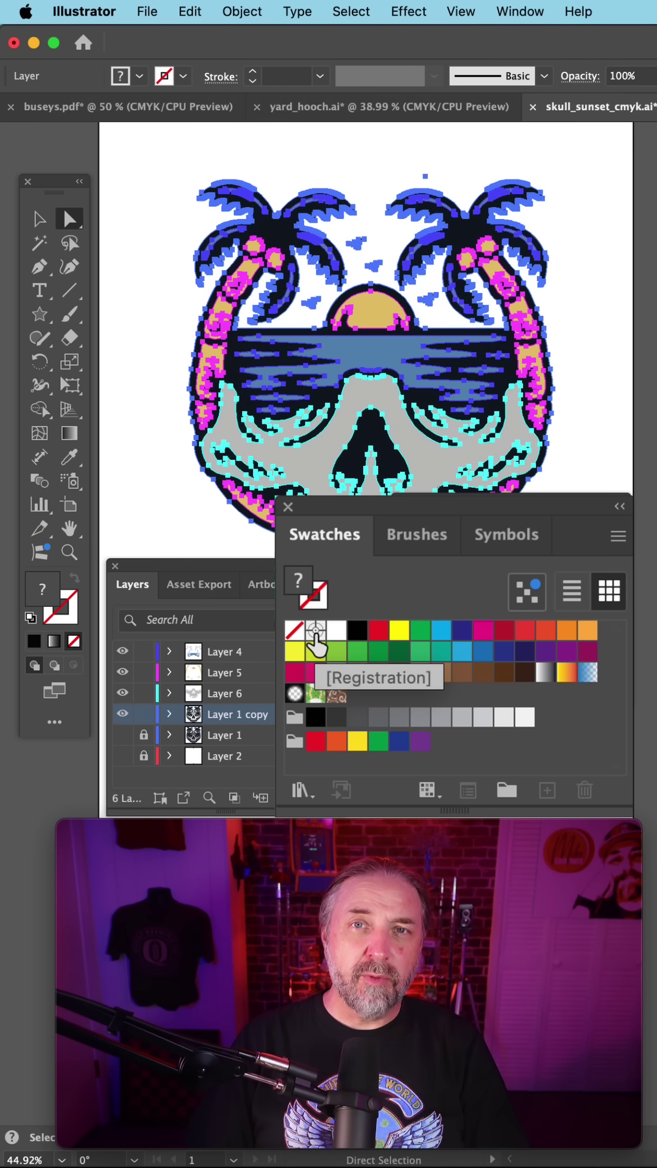
pyautogui.click(316, 632)
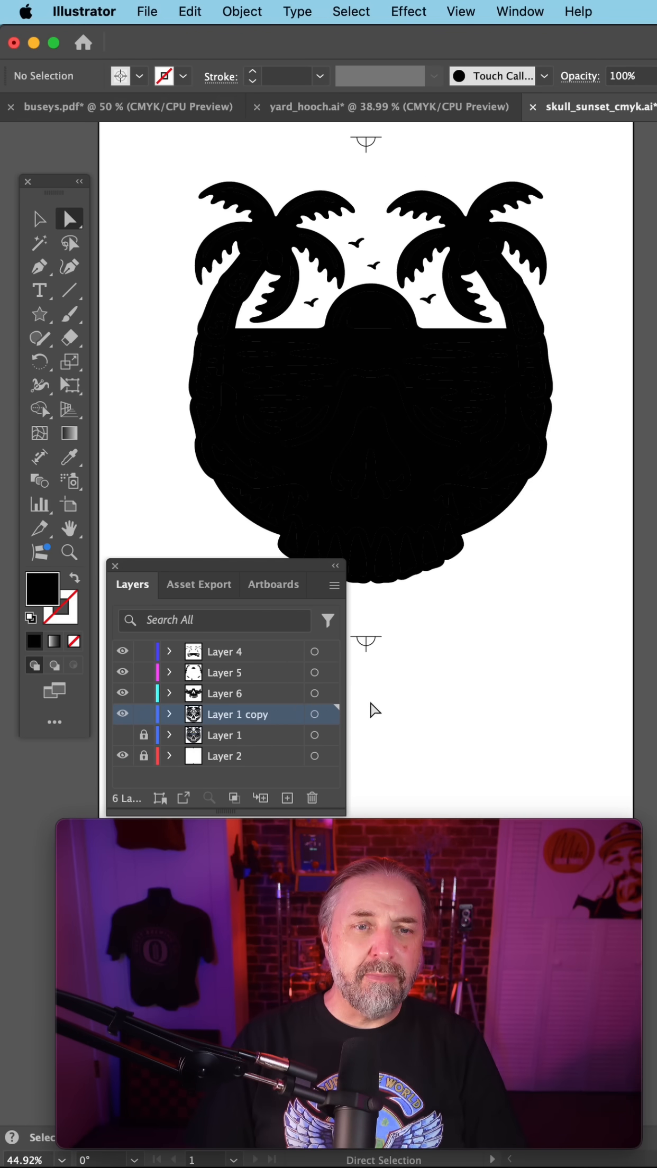
# Step: Toggle layer visibility to check each separation alone, leaving only Layer 1 copy line art and registration marks visible
pyautogui.moveTo(123, 714); pyautogui.dragTo(125, 675)
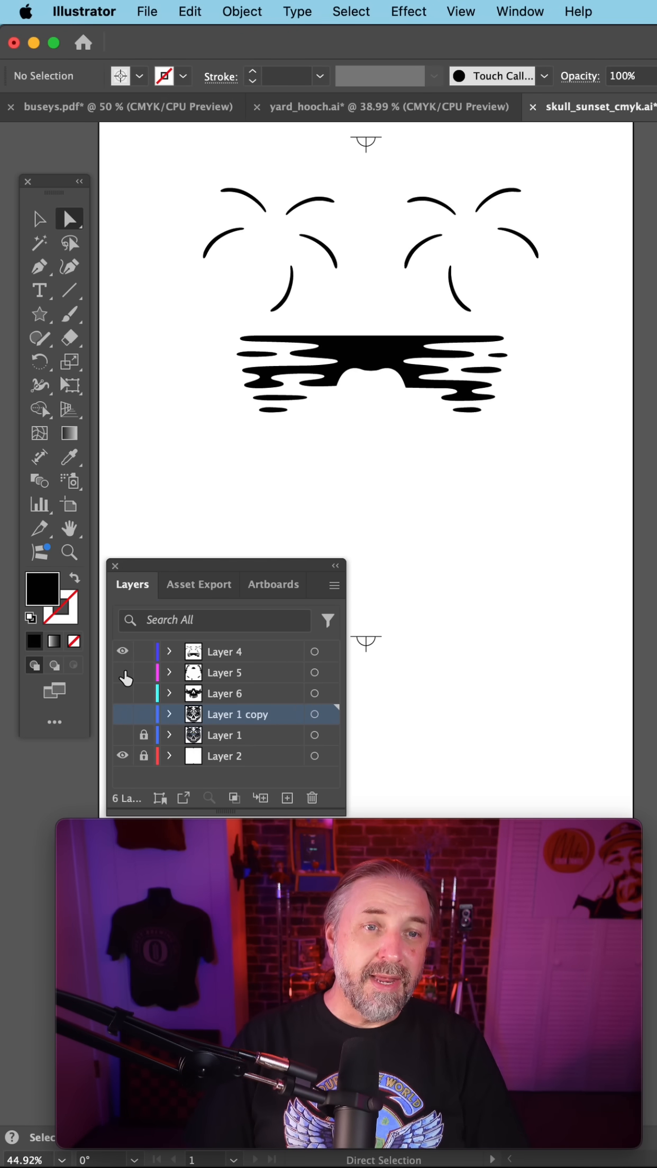
pyautogui.click(122, 673)
pyautogui.click(126, 653)
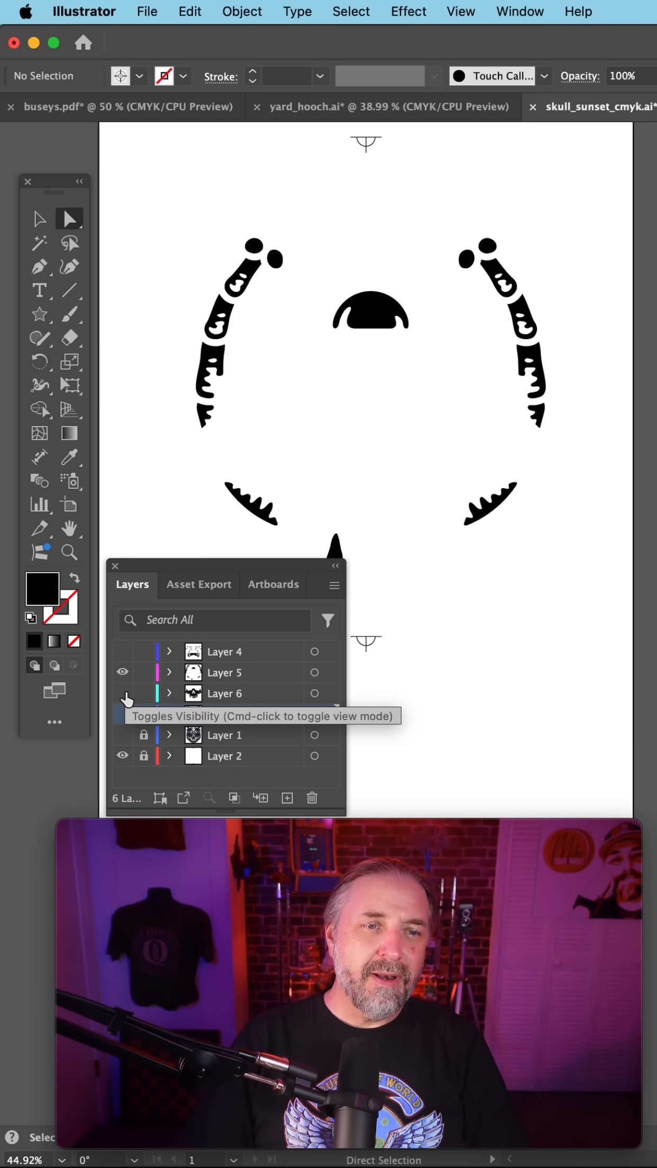
pyautogui.click(123, 714)
pyautogui.click(124, 690)
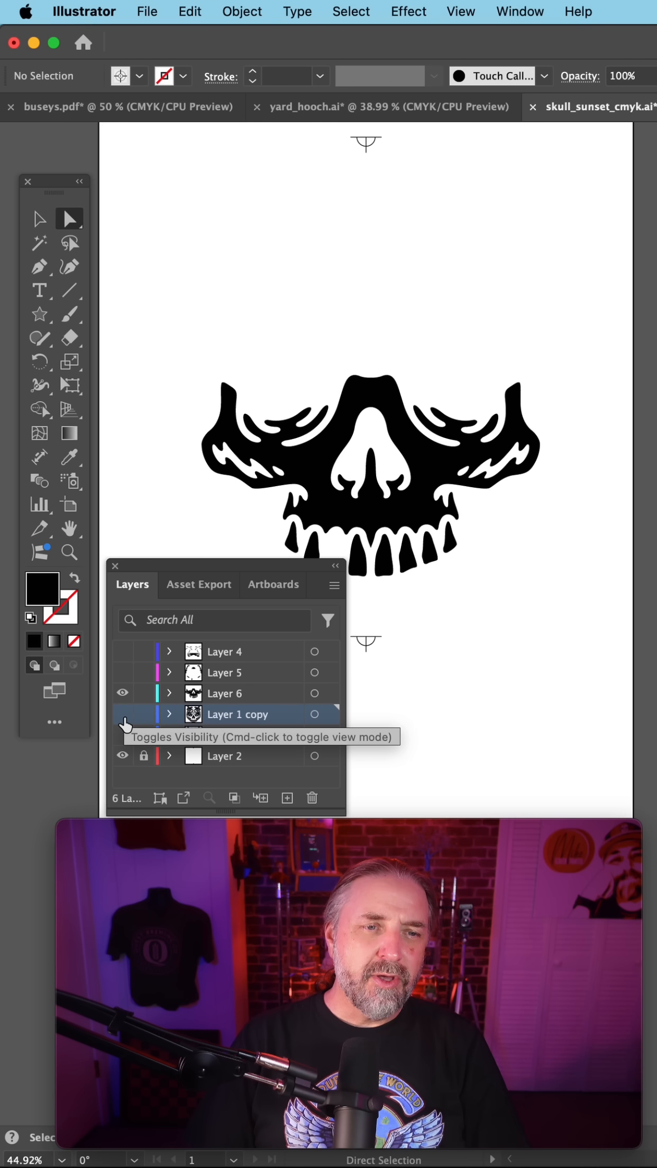
pyautogui.click(125, 703)
pyautogui.click(123, 693)
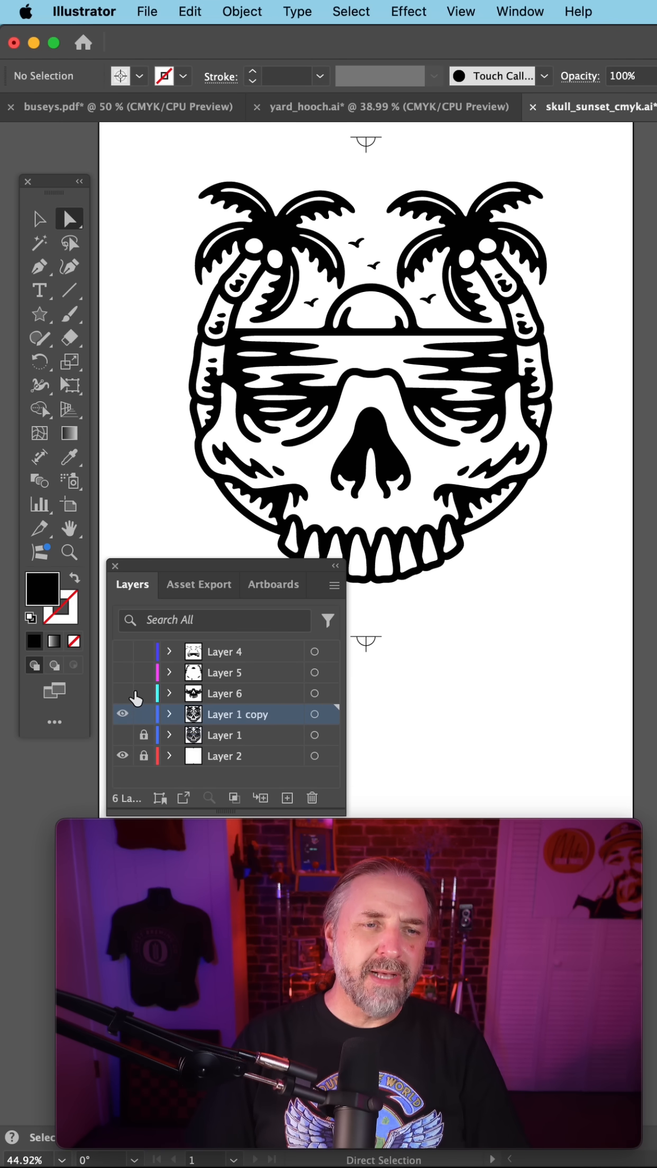